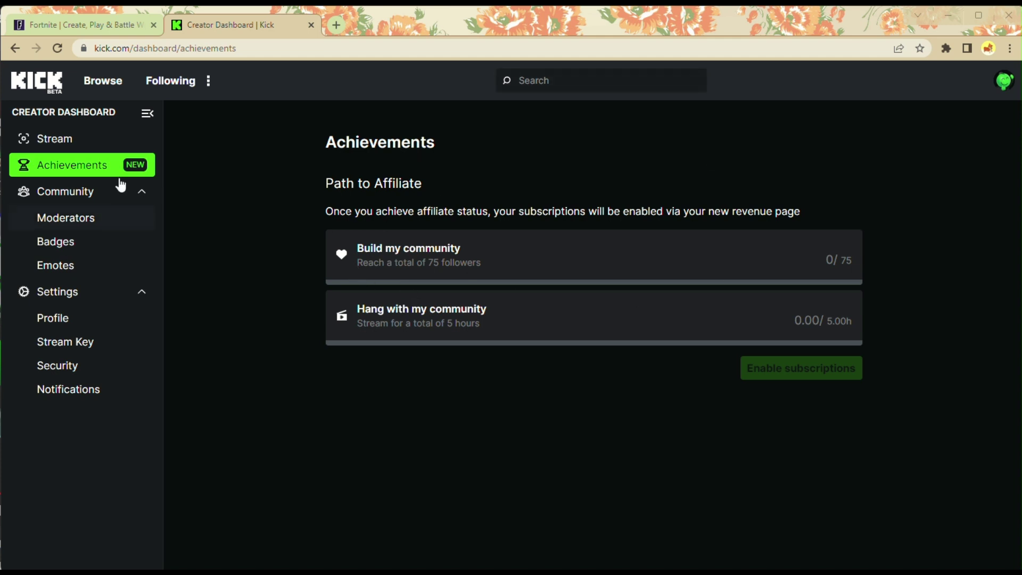
- Switch to the Browse page of live channels and open the profile avatar's account menu
left_click(112, 81)
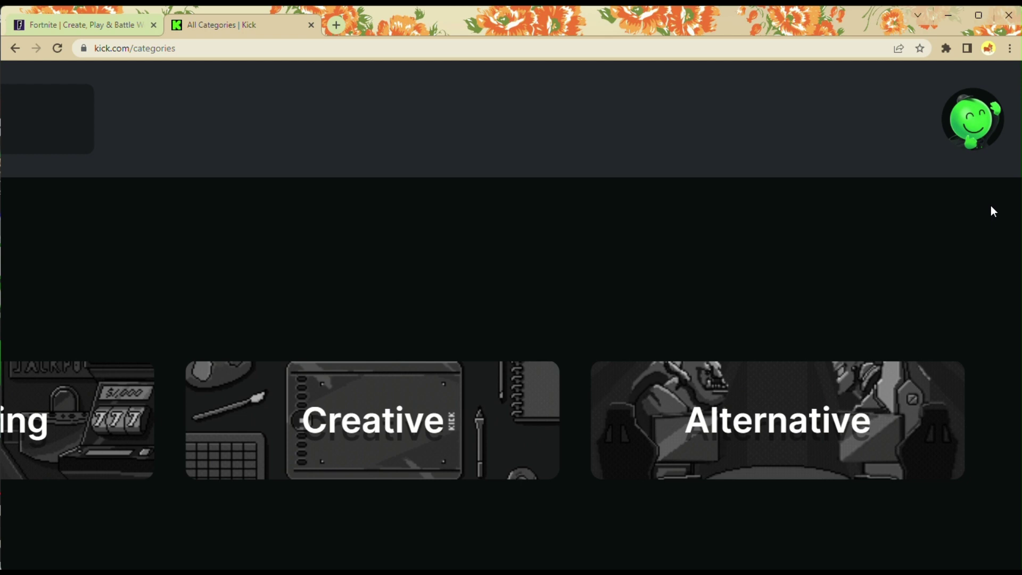
left_click(968, 135)
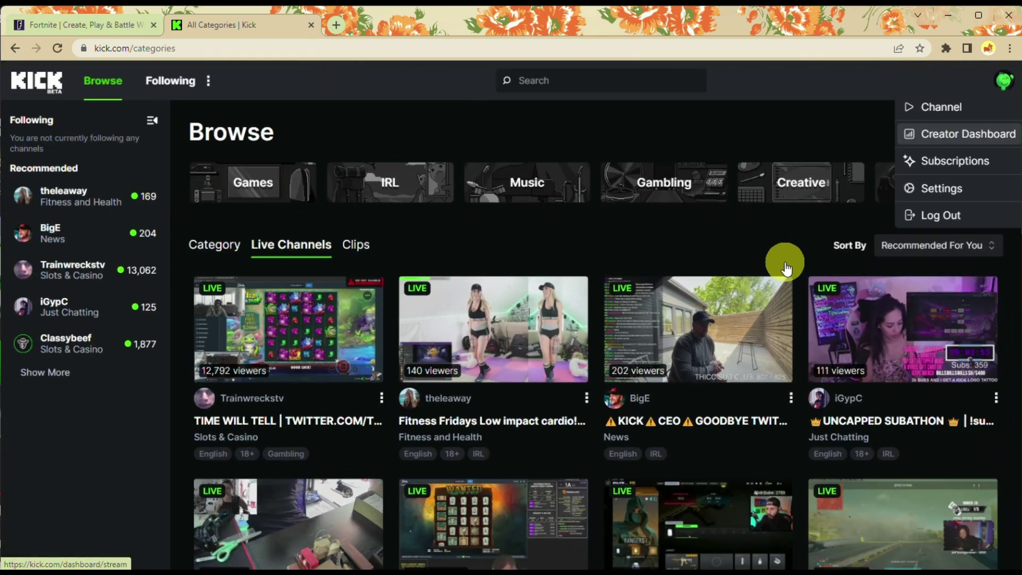
- Go to the Creator Dashboard's Stream page from the account menu
left_click(988, 134)
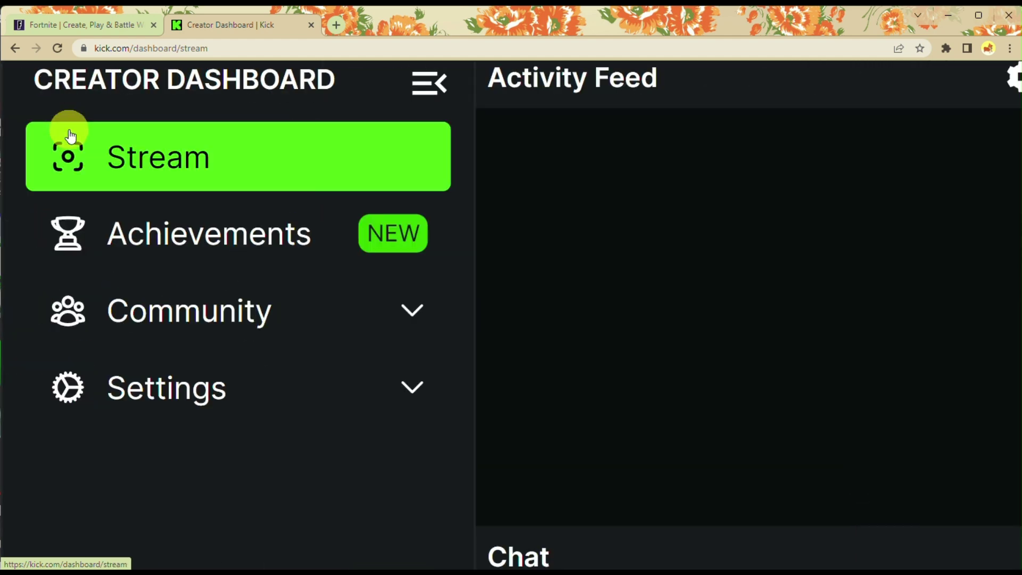
scroll(70, 136, "up", 2)
scroll(71, 136, "down", 2)
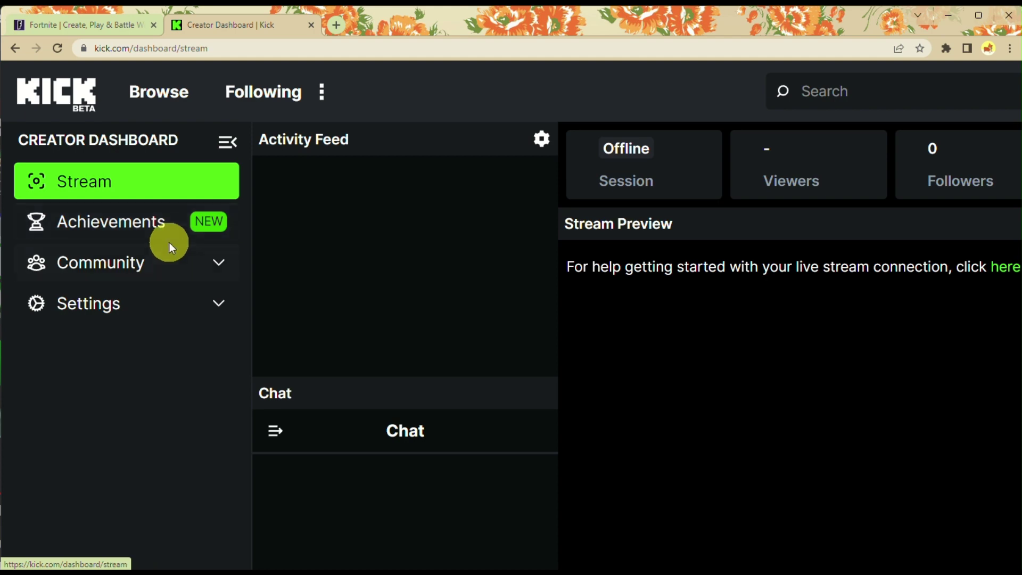
- Open Achievements to see the affiliate path: 75 followers and 5 stream hours
left_click(172, 232)
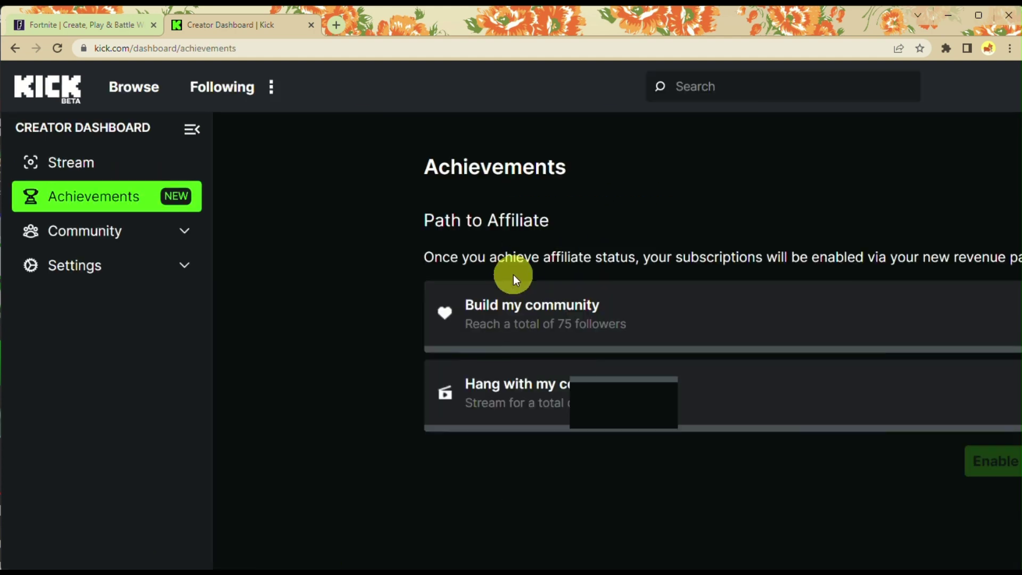